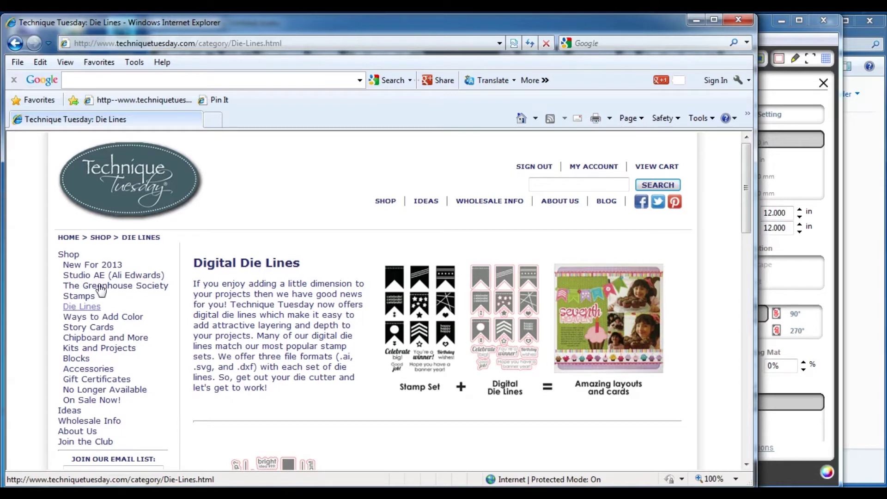
Scroll to the die-line listings showing Party Lights - Die Lines at $3.99, then minimize the browser
{"action": "scroll", "coordinate": [337, 311], "scroll_direction": "down", "scroll_amount": 5}
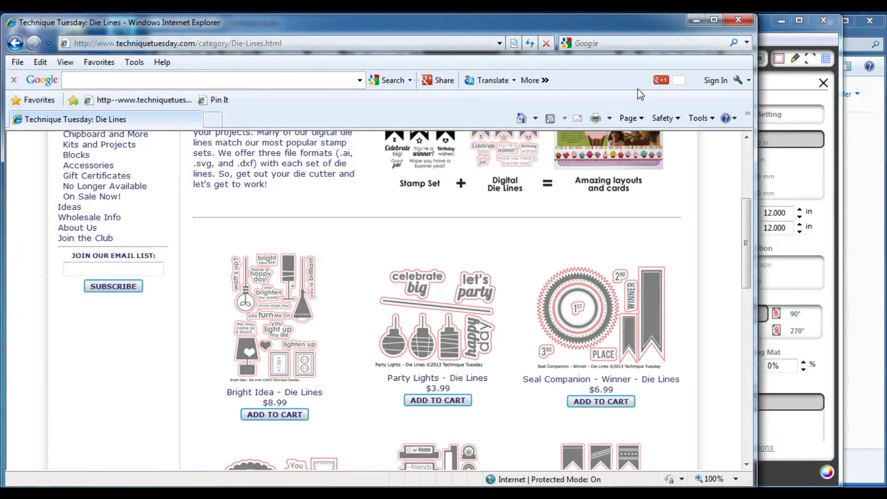
{"action": "left_click", "coordinate": [696, 20]}
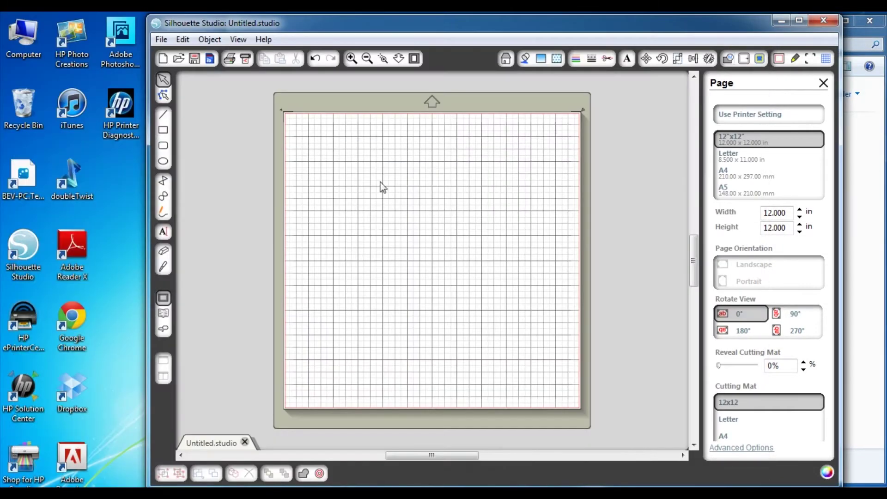
In Preferences > Defaults, uncheck 'Scale to fit page' for DXF imports and confirm with OK
{"action": "left_click", "coordinate": [161, 39]}
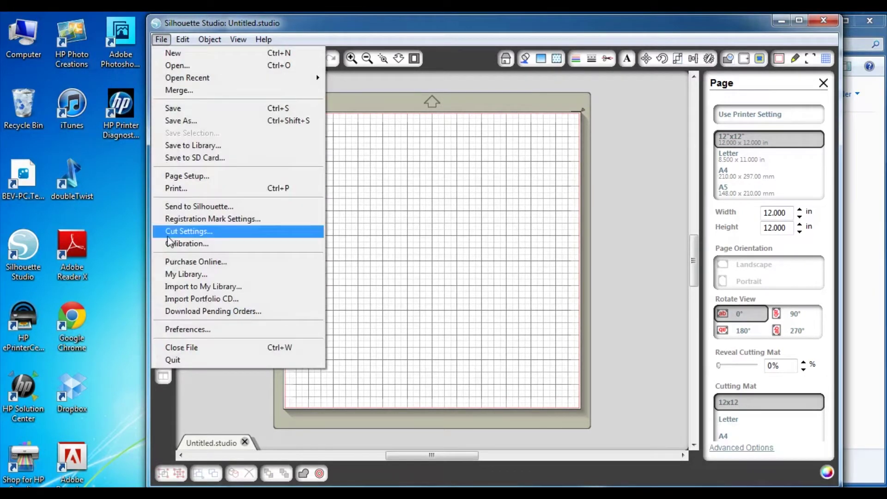
{"action": "left_click", "coordinate": [183, 331]}
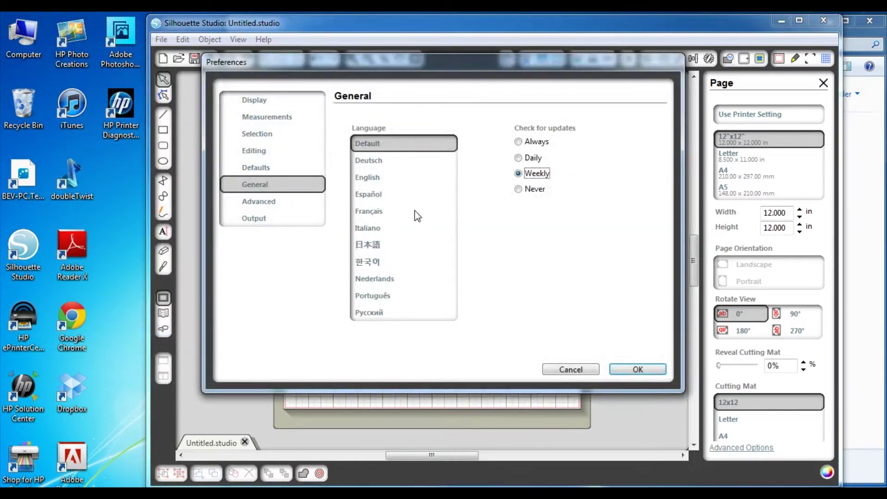
{"action": "left_click", "coordinate": [265, 166]}
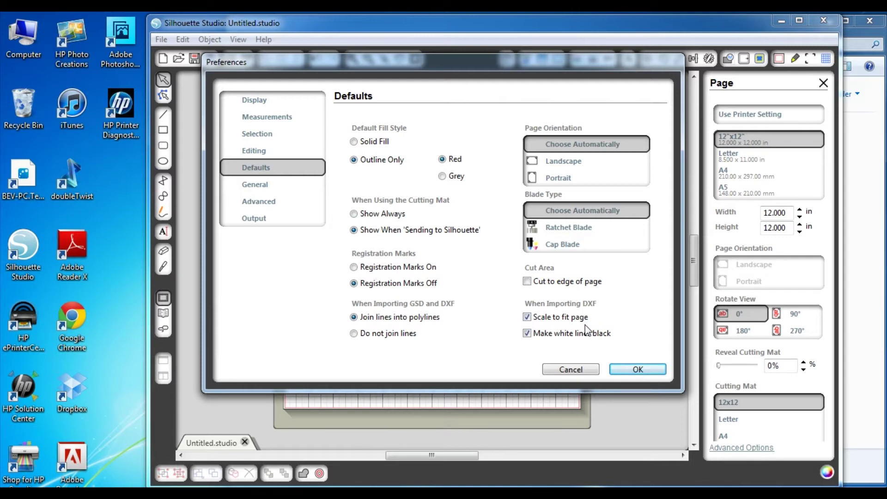
{"action": "left_click", "coordinate": [528, 317]}
{"action": "left_click", "coordinate": [645, 370]}
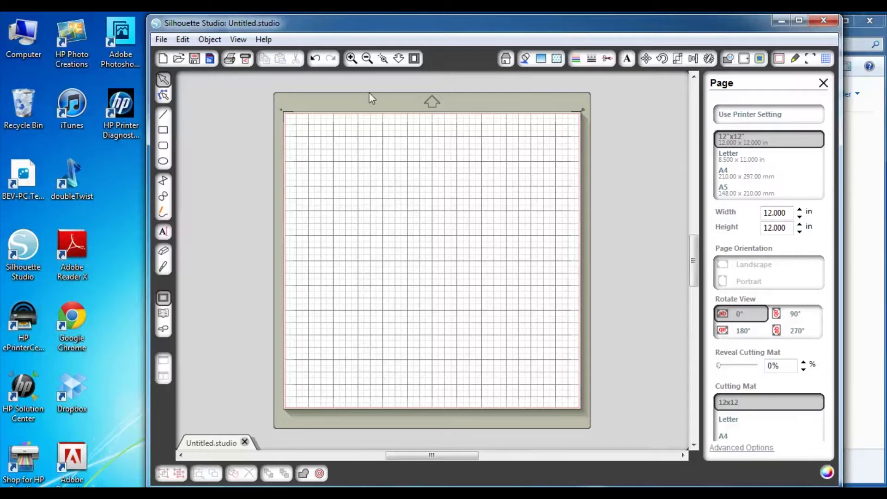
Browse the Open dialog through Libraries, My Documents, Die-Lines and Party-Lights-Die-Lines-Technique-Tuesday to the DXF folder
{"action": "left_click", "coordinate": [160, 41]}
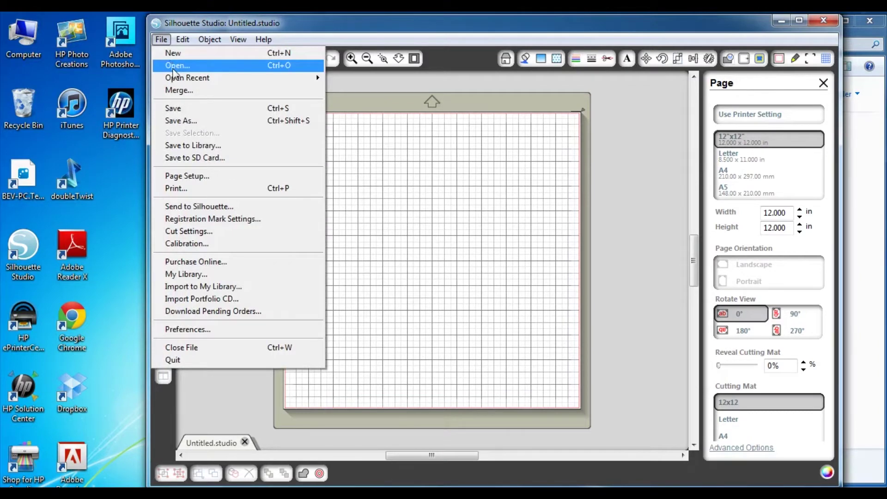
{"action": "left_click", "coordinate": [173, 66]}
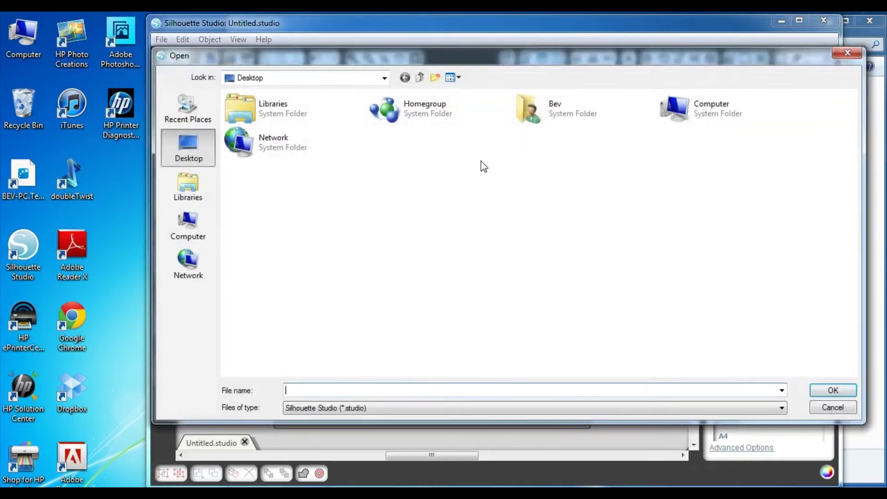
{"action": "double_click", "coordinate": [268, 118]}
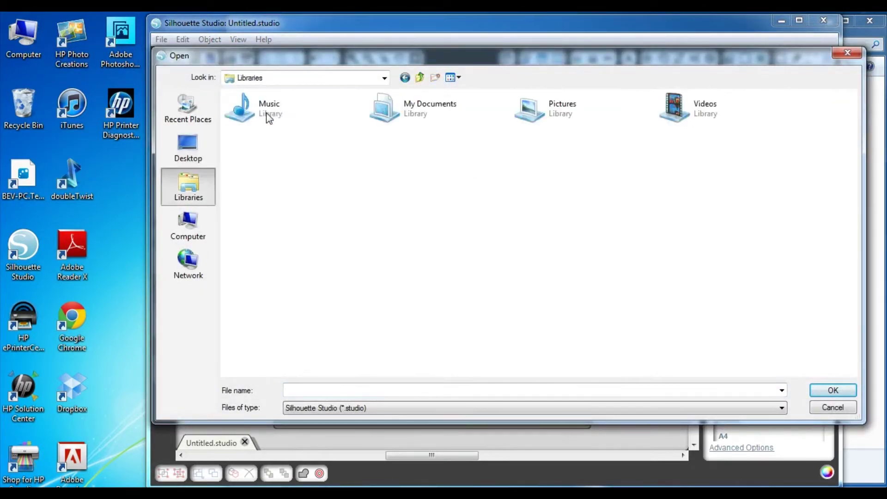
{"action": "double_click", "coordinate": [406, 123]}
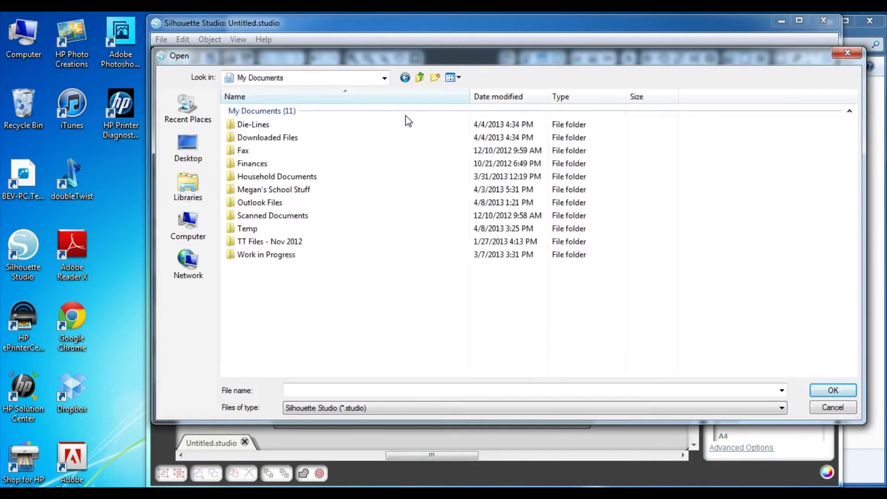
{"action": "double_click", "coordinate": [254, 125]}
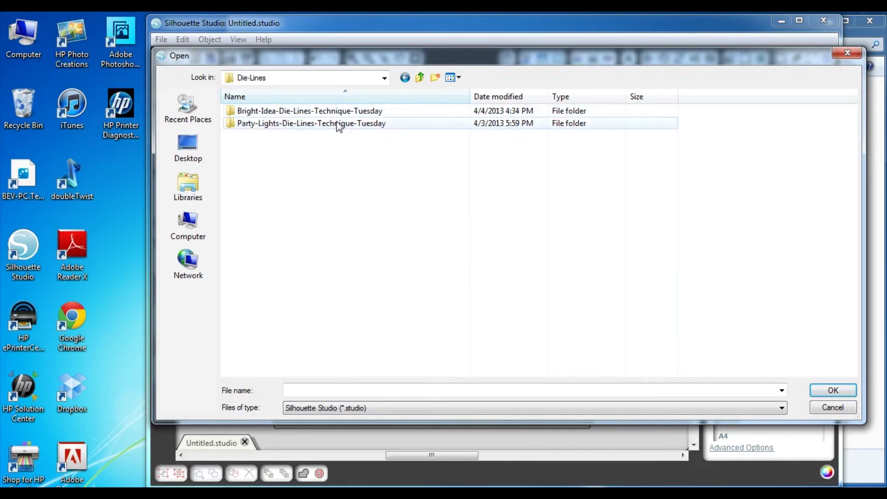
{"action": "double_click", "coordinate": [280, 124]}
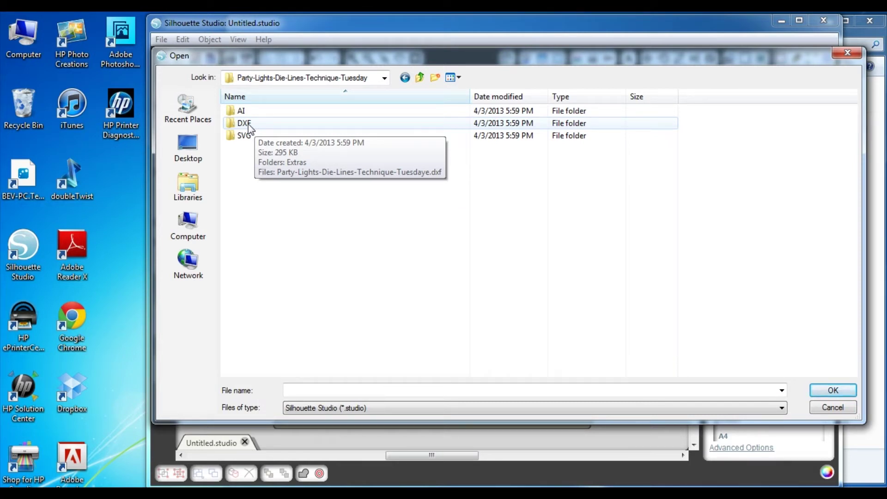
{"action": "double_click", "coordinate": [248, 124]}
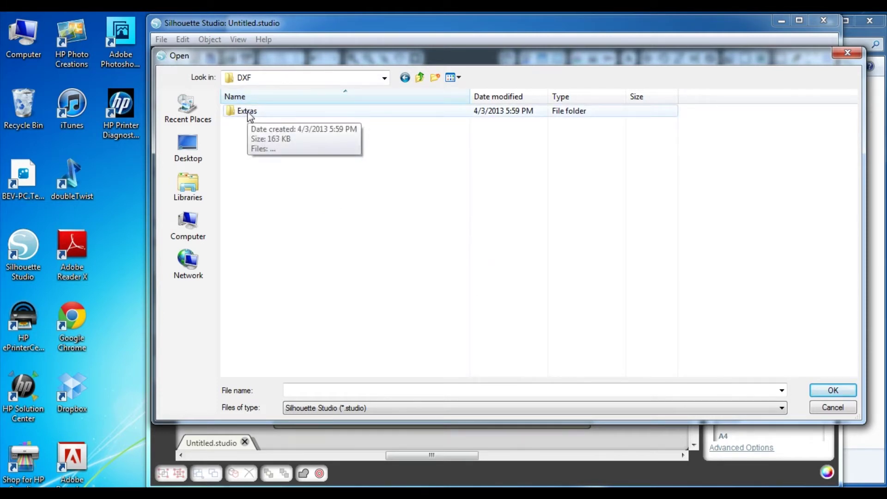
{"action": "left_click", "coordinate": [782, 410]}
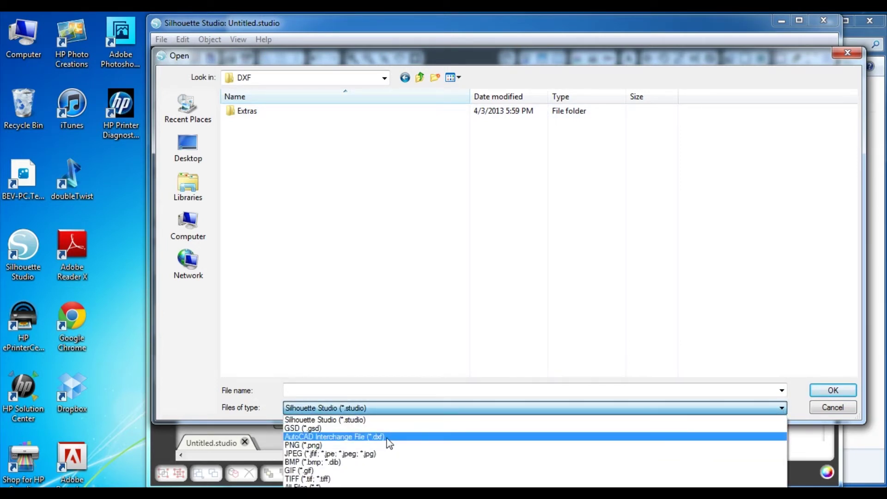
Filter to AutoCAD Interchange File (*.dxf) and open Party-Lights-Die-Lines-Technique-Tuesdaye.dxf
{"action": "left_click", "coordinate": [322, 438]}
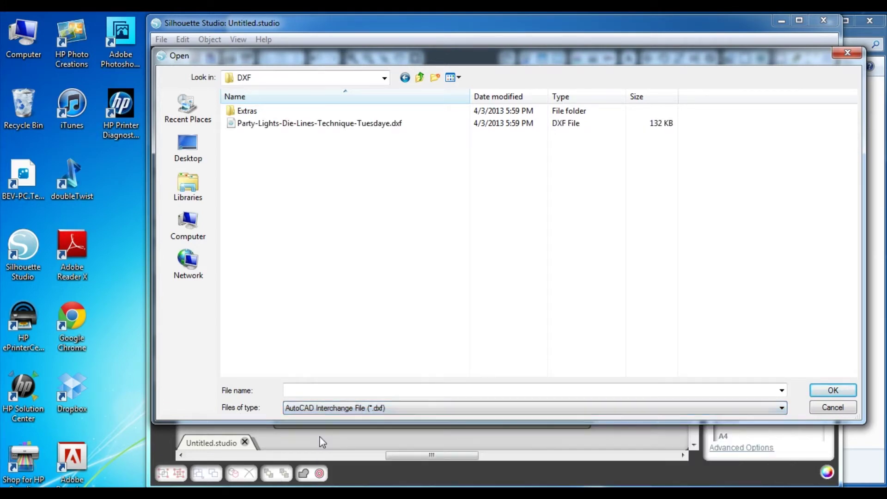
{"action": "left_click", "coordinate": [367, 123]}
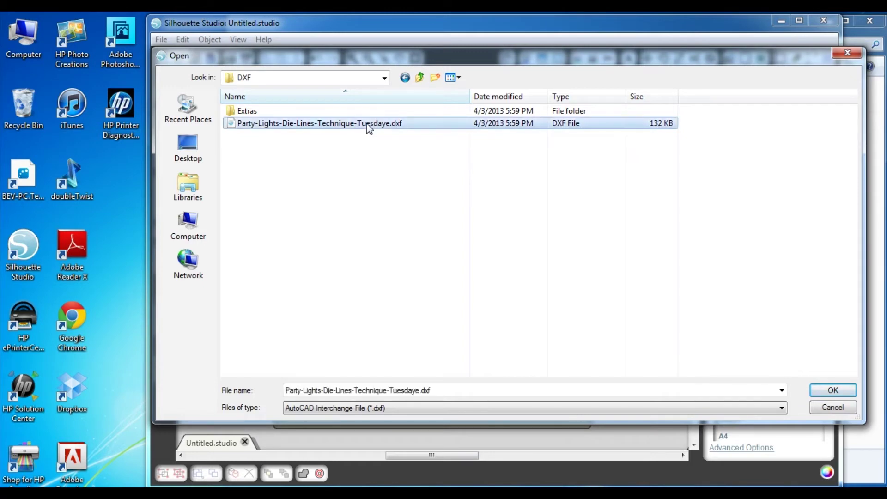
{"action": "left_click", "coordinate": [842, 391]}
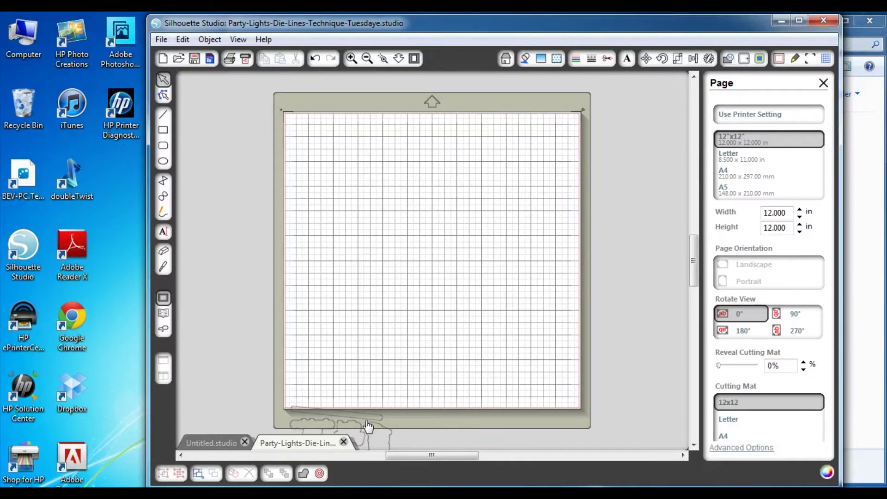
Drag the Party Lights design from below the mat onto its top-left corner and deselect it
{"action": "left_click_drag", "start_coordinate": [368, 427], "coordinate": [368, 138]}
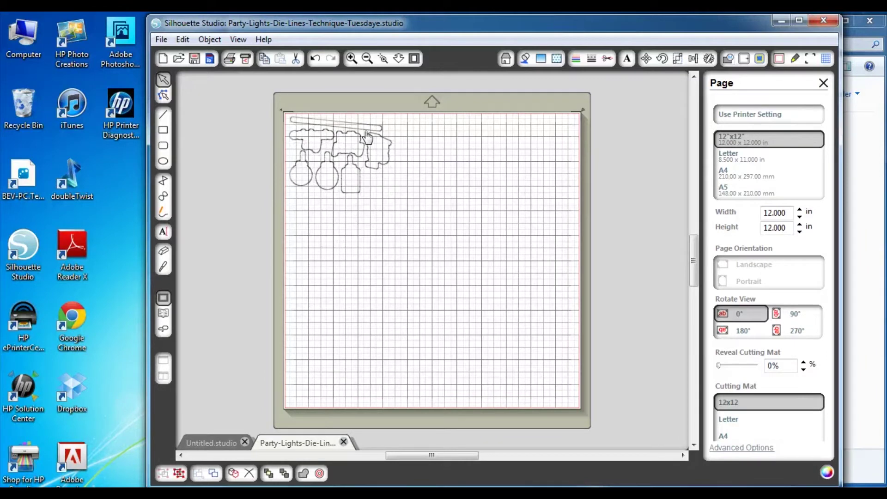
{"action": "left_click", "coordinate": [402, 181]}
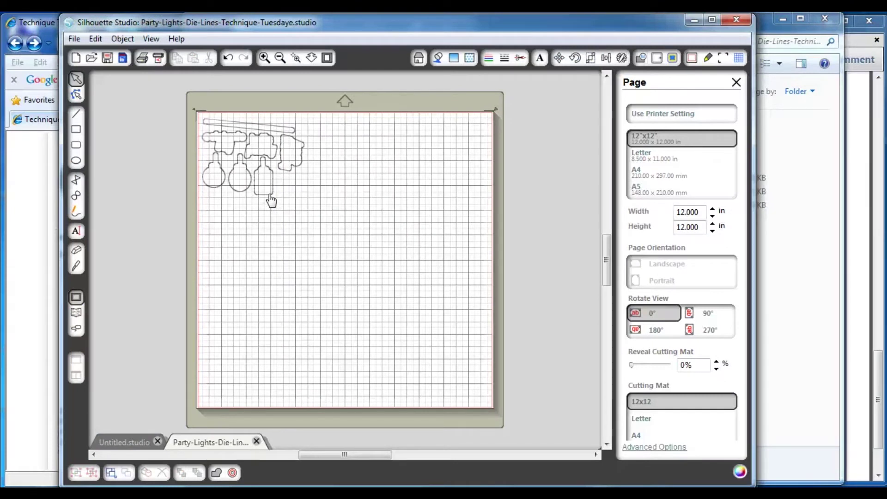
Select the Party Lights design and ungroup it with Object > Ungroup
{"action": "left_click", "coordinate": [271, 200]}
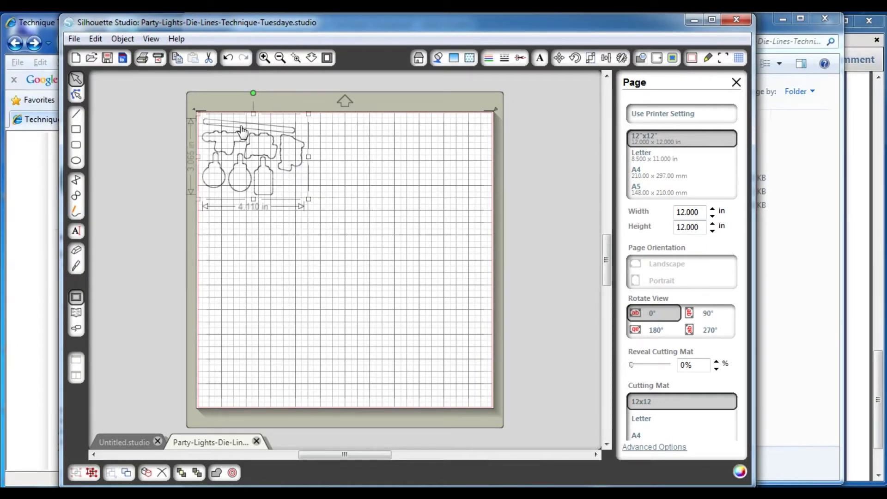
{"action": "left_click", "coordinate": [123, 39]}
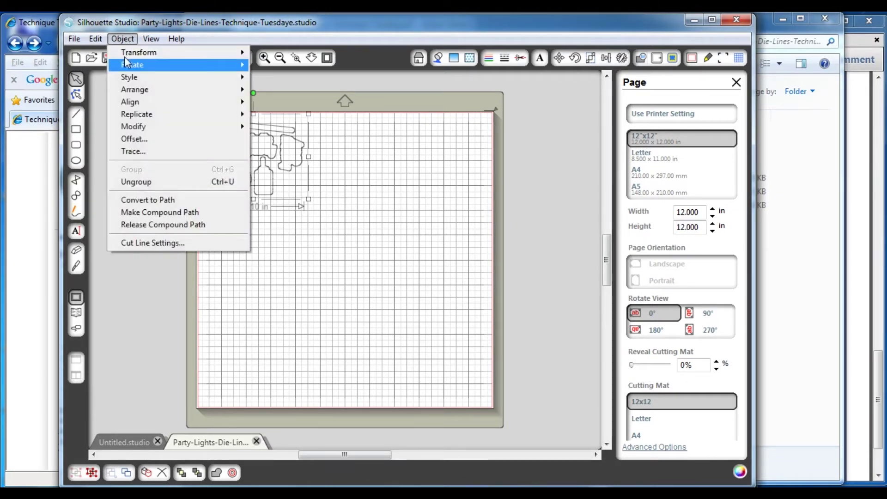
{"action": "left_click", "coordinate": [146, 185]}
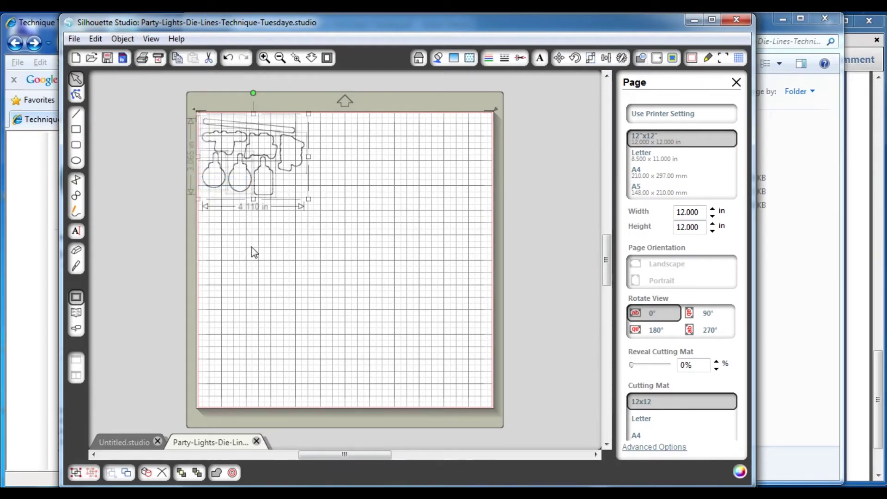
Move the single bottle piece up to the top centre of the mat
{"action": "left_click", "coordinate": [281, 261]}
{"action": "left_click", "coordinate": [267, 199]}
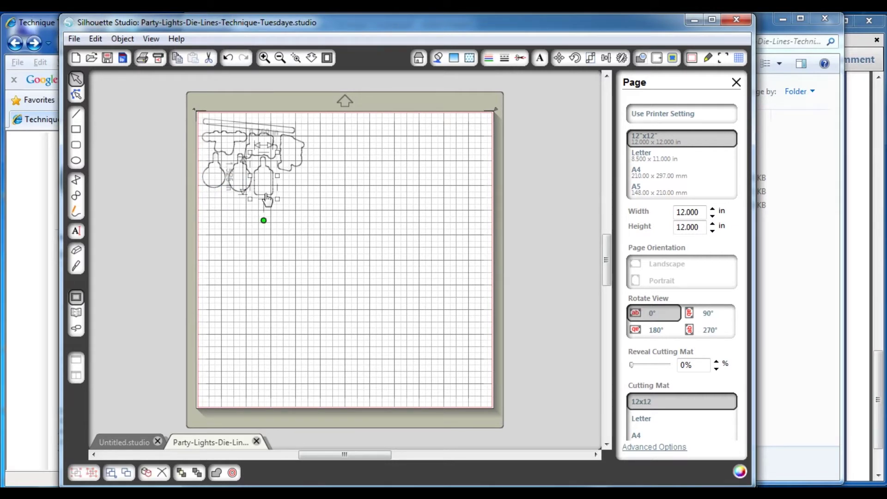
{"action": "left_click_drag", "start_coordinate": [267, 200], "coordinate": [367, 165]}
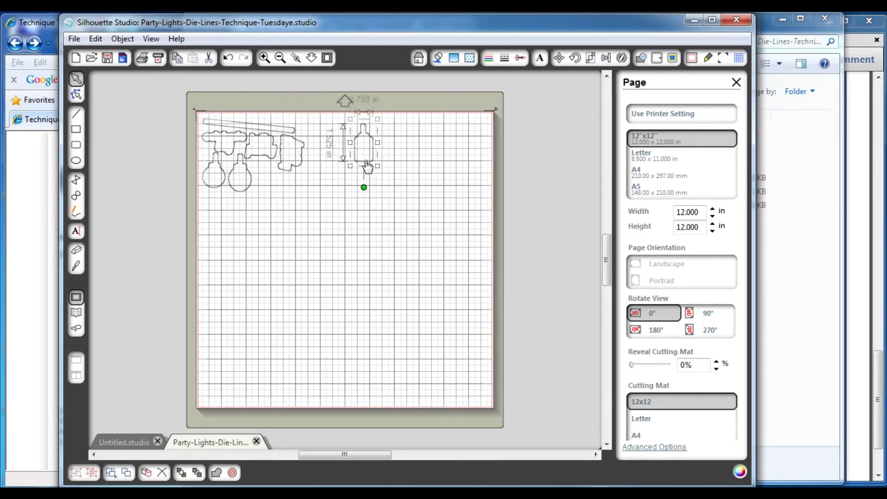
Place the cloud piece and the left light bulb beside the bottle at the top of the mat
{"action": "left_click_drag", "start_coordinate": [229, 158], "coordinate": [401, 148]}
{"action": "left_click", "coordinate": [401, 148]}
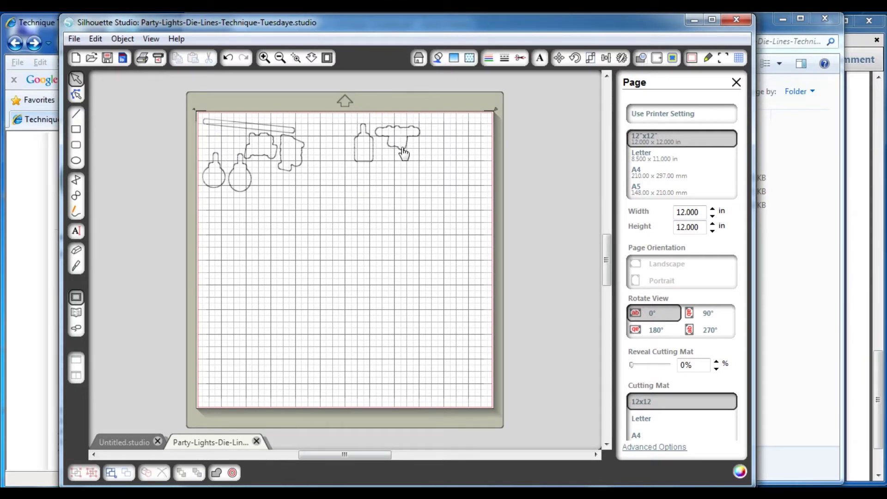
{"action": "left_click", "coordinate": [221, 194]}
{"action": "left_click_drag", "start_coordinate": [217, 194], "coordinate": [424, 172]}
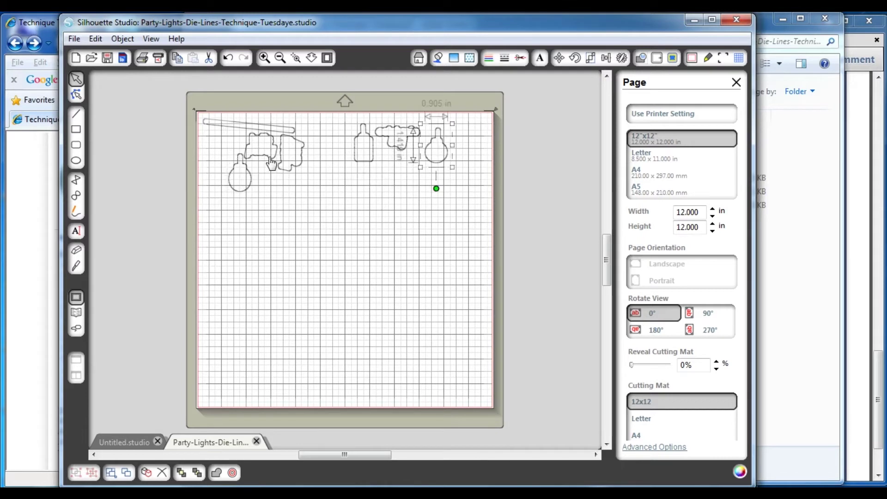
Delete the two extra cloud pieces
{"action": "left_click", "coordinate": [272, 162]}
{"action": "key", "text": "Delete"}
{"action": "left_click", "coordinate": [294, 170]}
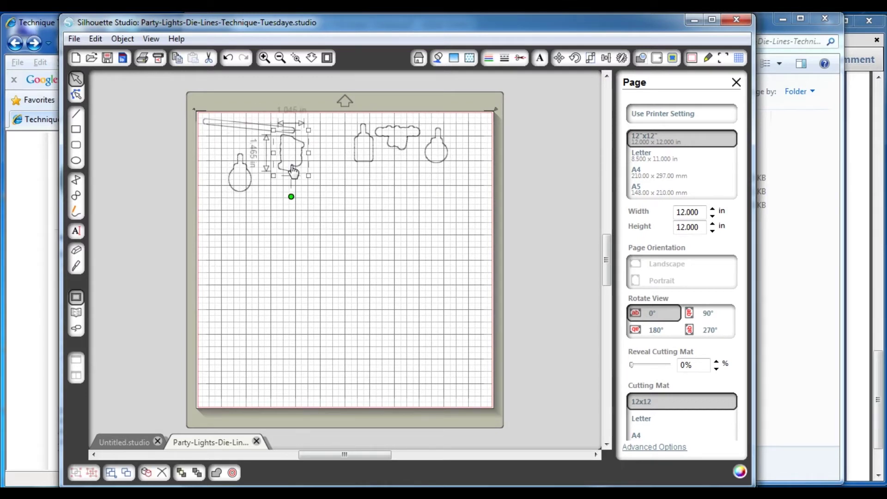
{"action": "key", "text": "Delete"}
Move the stick and spare bulb off the mat, then shift the three-piece trio into the top-left corner
{"action": "left_click", "coordinate": [203, 123]}
{"action": "left_click_drag", "start_coordinate": [282, 128], "coordinate": [124, 122]}
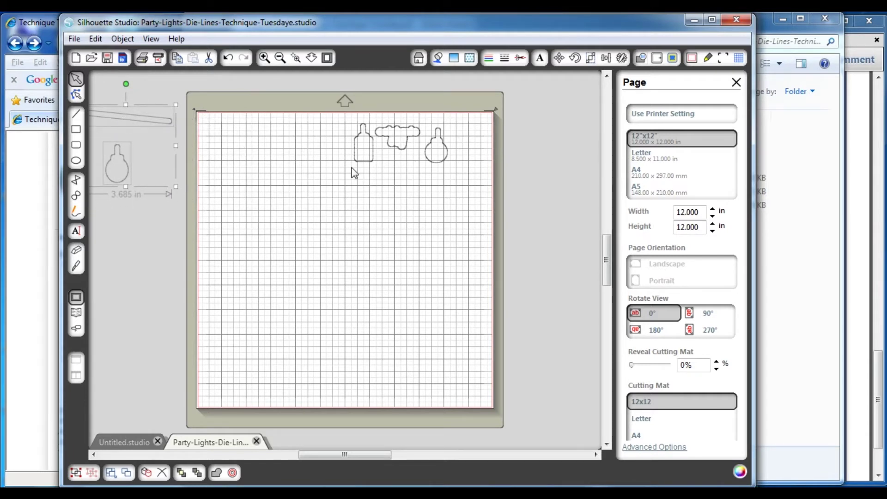
{"action": "left_click_drag", "start_coordinate": [464, 200], "coordinate": [342, 116]}
{"action": "left_click_drag", "start_coordinate": [405, 136], "coordinate": [256, 133]}
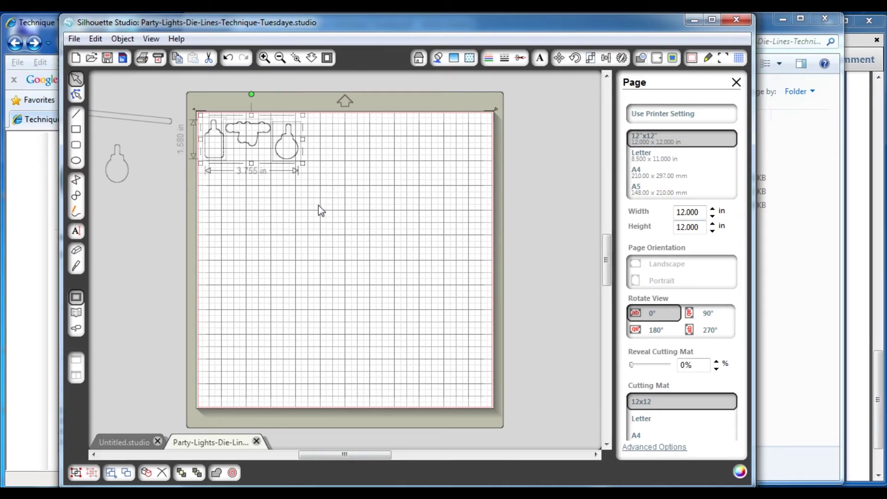
Start File > Quit, cancel at the save prompt, and bring the Technique Tuesday page forward
{"action": "left_click", "coordinate": [74, 40]}
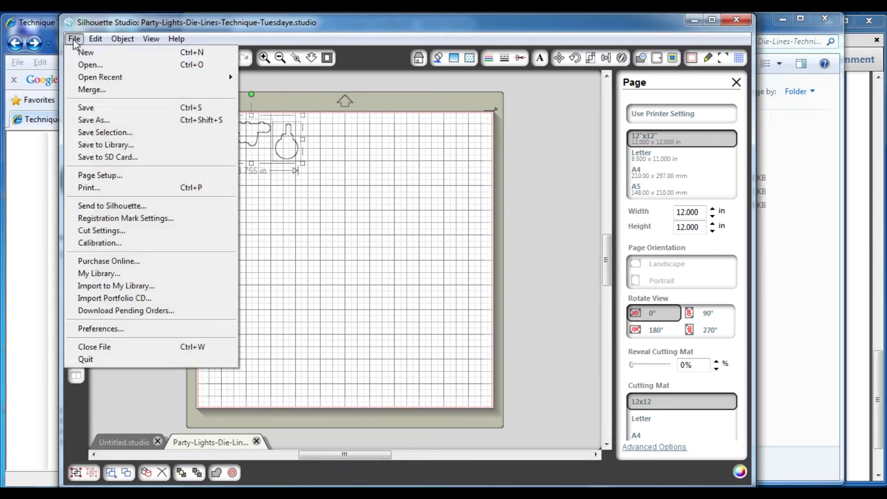
{"action": "left_click", "coordinate": [112, 359]}
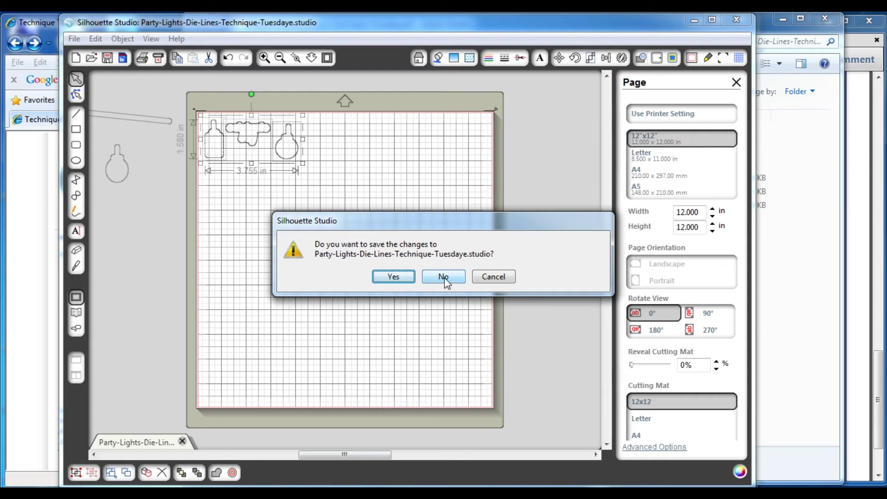
{"action": "left_click", "coordinate": [487, 277]}
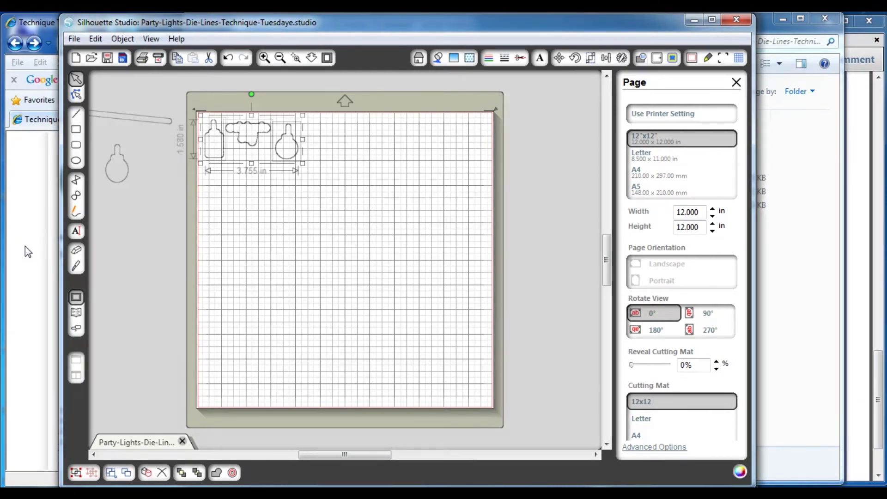
{"action": "left_click", "coordinate": [13, 204]}
Open the Party Lights - Die Lines product page, view the Celebrate Big Party Lights Card, then go back
{"action": "scroll", "coordinate": [397, 277], "scroll_direction": "down", "scroll_amount": 5}
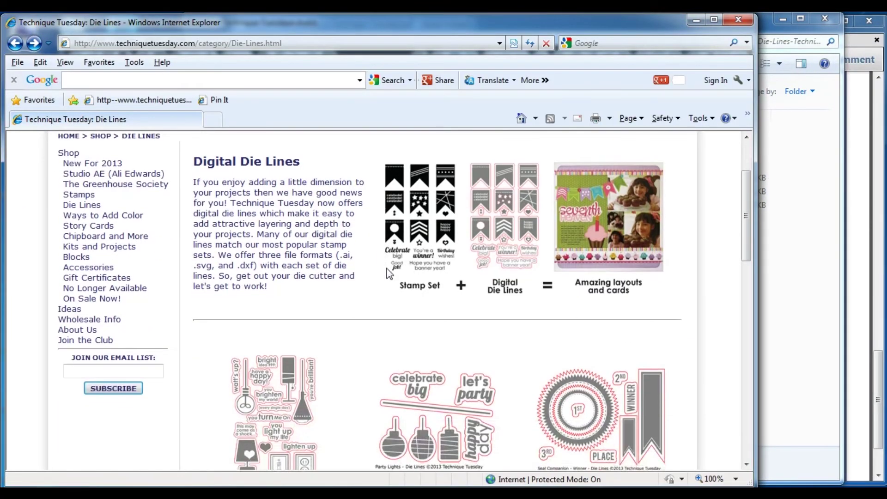
{"action": "left_click", "coordinate": [414, 298]}
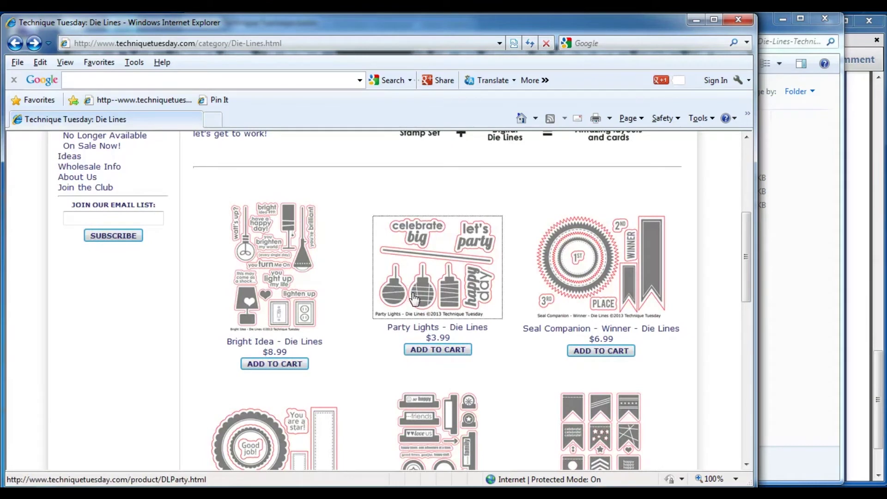
{"action": "scroll", "coordinate": [413, 288], "scroll_direction": "down", "scroll_amount": 8}
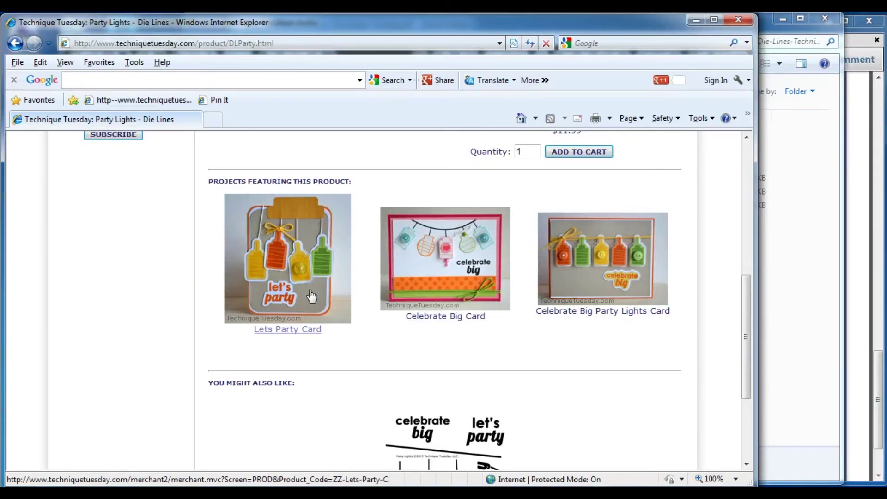
{"action": "left_click", "coordinate": [575, 285]}
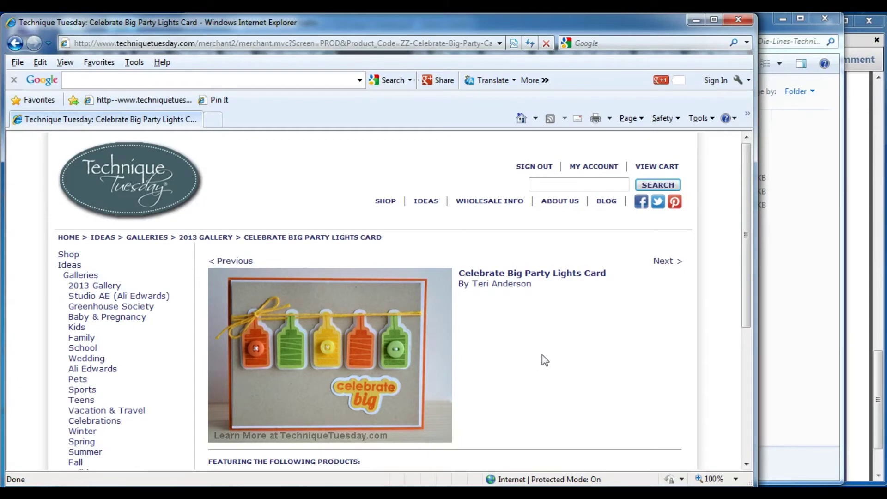
{"action": "left_click", "coordinate": [16, 44]}
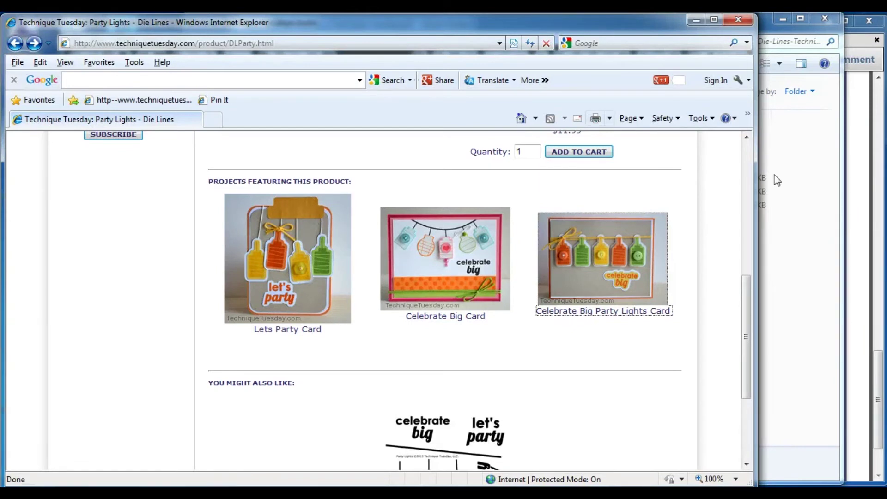
Bring the Party Lights folder window forward and open Digital-Die-Instructions-Technique-Tuesday.pdf
{"action": "left_click", "coordinate": [825, 175]}
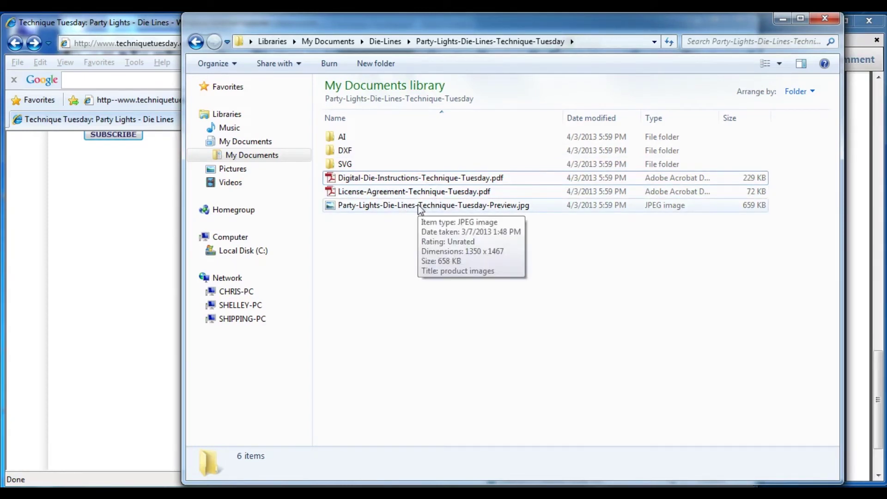
{"action": "double_click", "coordinate": [421, 179]}
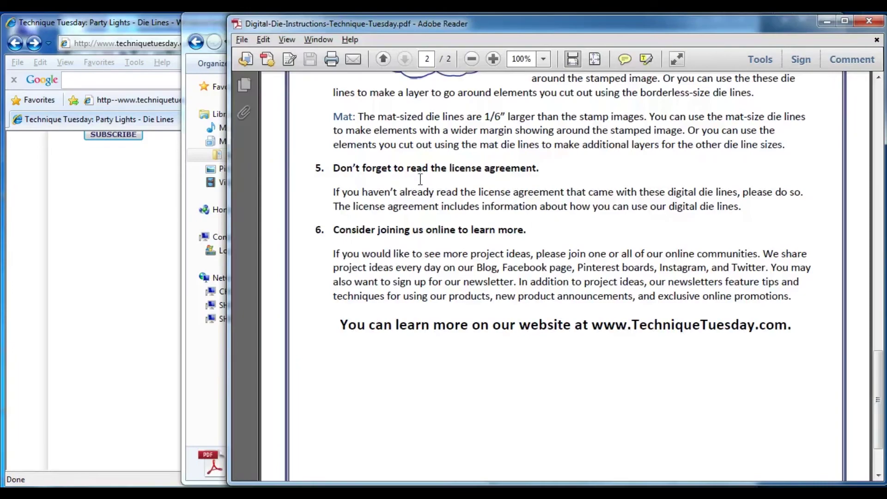
Scroll the instructions PDF from the top through steps 1–4 to page 2's Borderless and 1/12" border extras
{"action": "scroll", "coordinate": [635, 282], "scroll_direction": "up", "scroll_amount": 20}
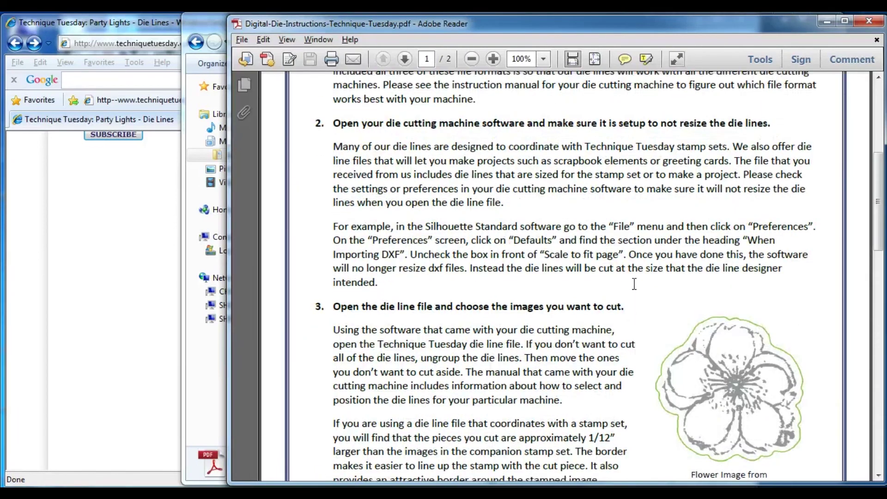
{"action": "scroll", "coordinate": [635, 283], "scroll_direction": "up", "scroll_amount": 6}
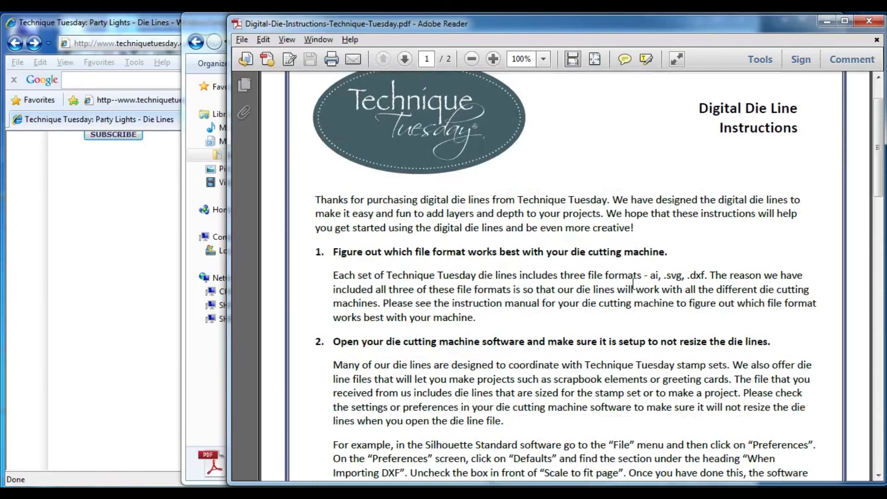
{"action": "scroll", "coordinate": [634, 285], "scroll_direction": "down", "scroll_amount": 10}
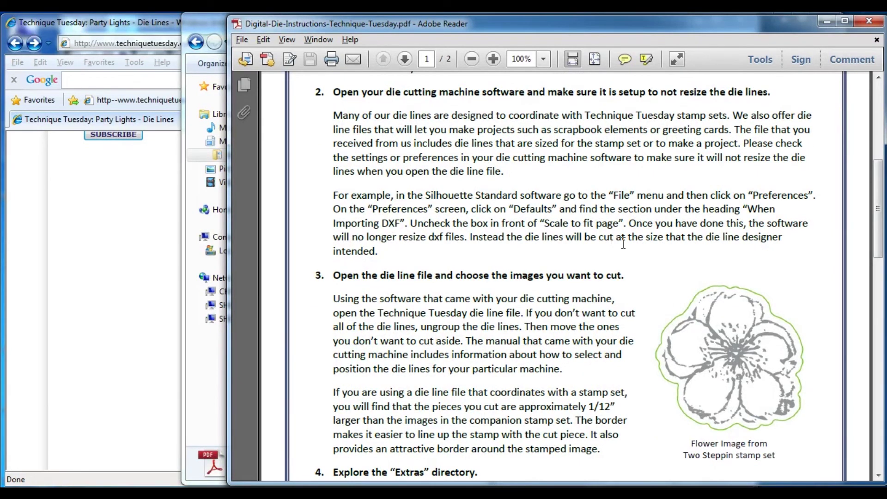
{"action": "scroll", "coordinate": [615, 252], "scroll_direction": "down", "scroll_amount": 3}
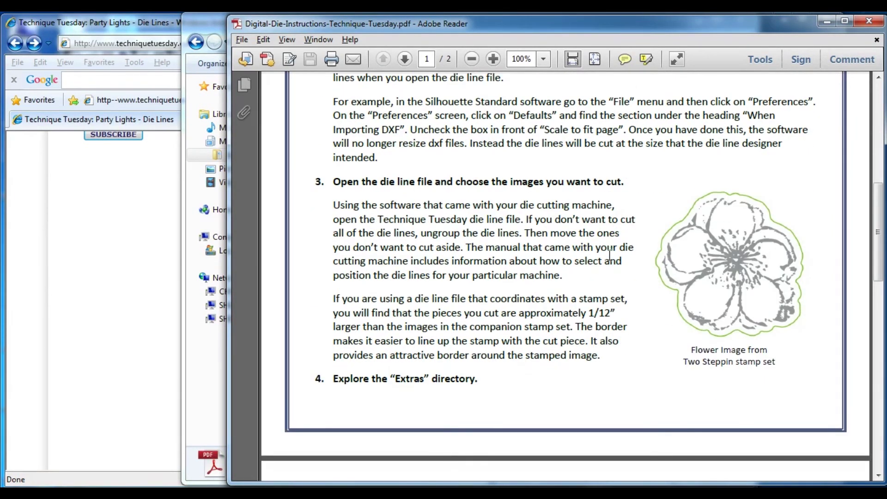
{"action": "scroll", "coordinate": [609, 257], "scroll_direction": "down", "scroll_amount": 1}
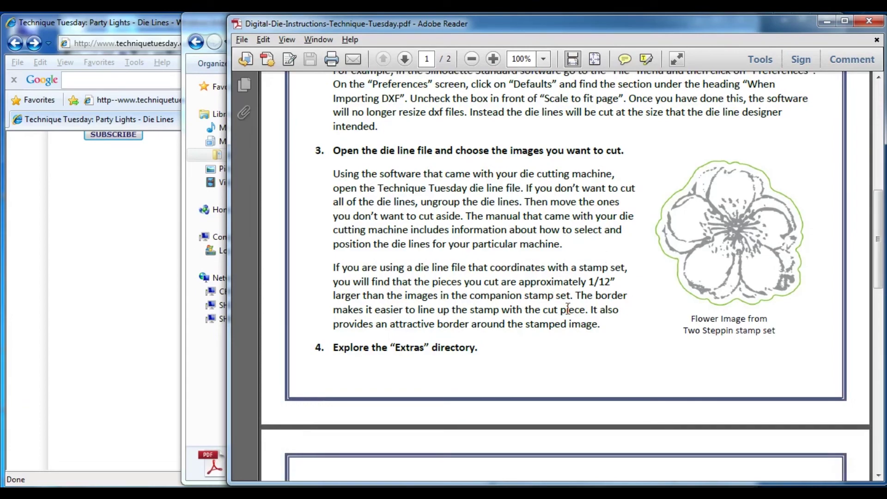
{"action": "scroll", "coordinate": [606, 296], "scroll_direction": "down", "scroll_amount": 10}
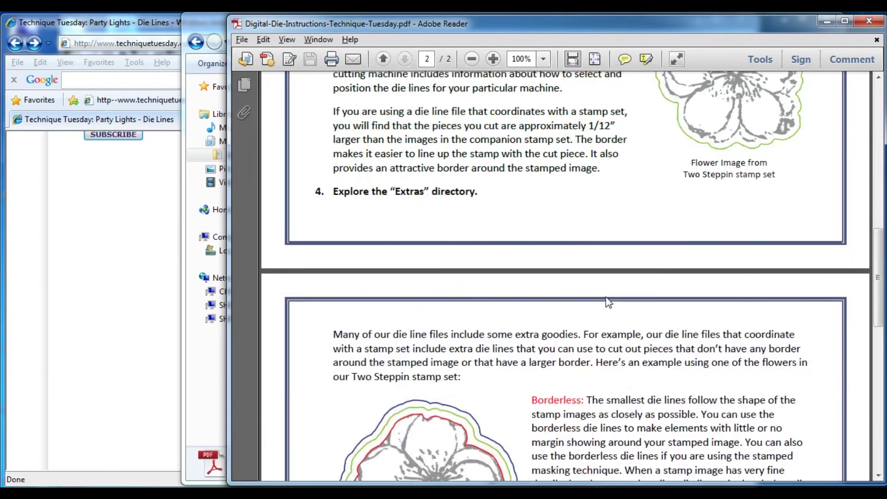
{"action": "scroll", "coordinate": [605, 296], "scroll_direction": "up", "scroll_amount": 2}
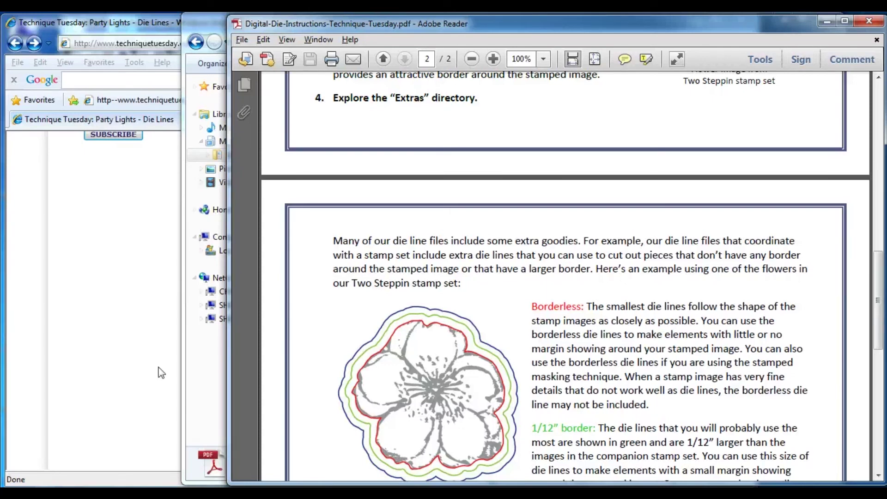
Bring Internet Explorer forward and scroll up to the $3.99 Party Lights - Die Lines listing
{"action": "left_click", "coordinate": [99, 356]}
{"action": "scroll", "coordinate": [194, 352], "scroll_direction": "up", "scroll_amount": 5}
{"action": "scroll", "coordinate": [194, 353], "scroll_direction": "up", "scroll_amount": 2}
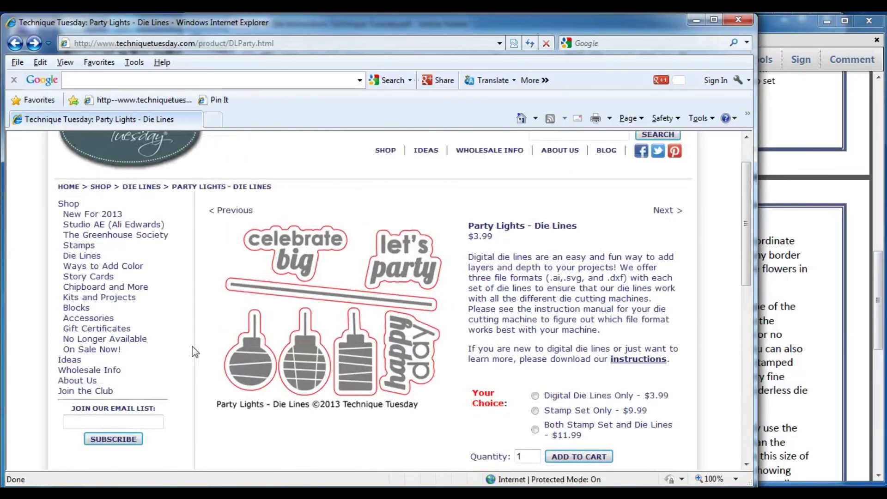